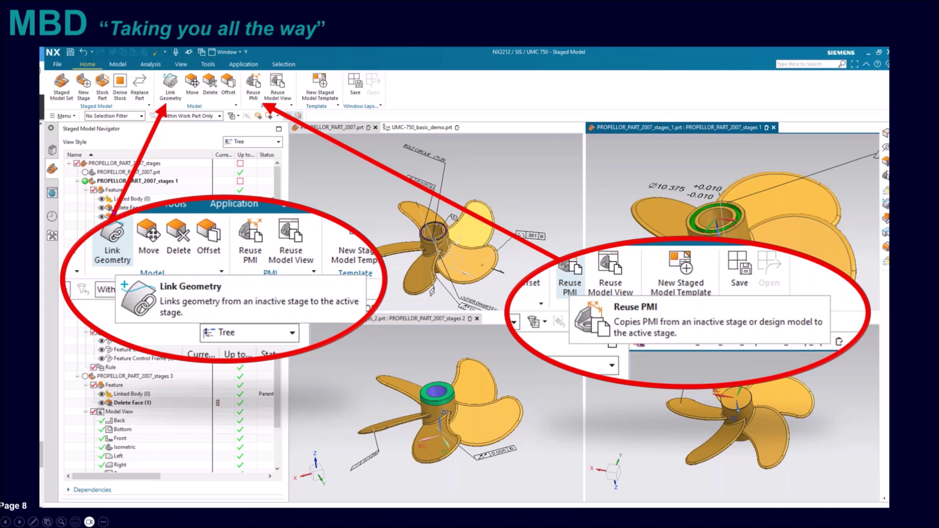
# Advance the presentation from slide 8 to the slide with the embedded NX demo video.
pyautogui.press('Right')
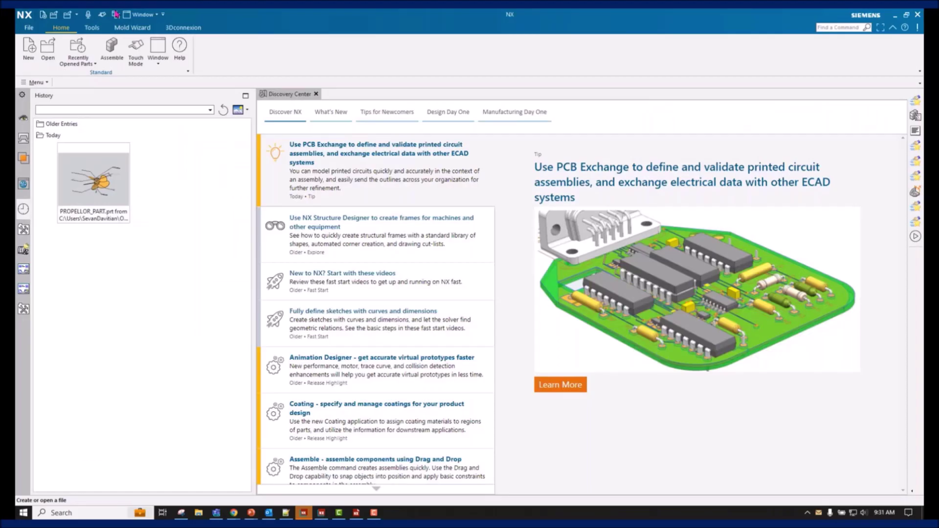
# Resume the demo video and switch the work view to PMI_Bottom, then PMI_Front.
pyautogui.moveTo(331, 334)
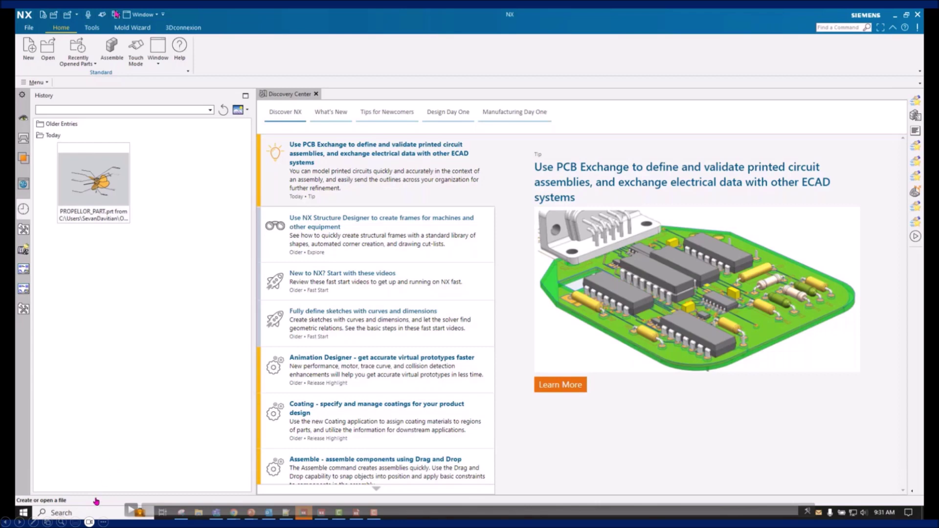
pyautogui.click(131, 510)
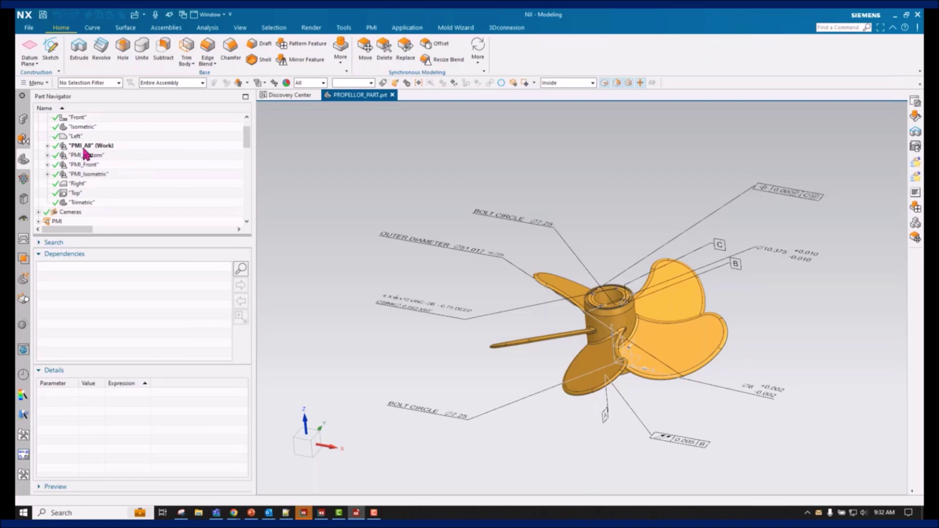
pyautogui.click(87, 156)
pyautogui.doubleClick(87, 156)
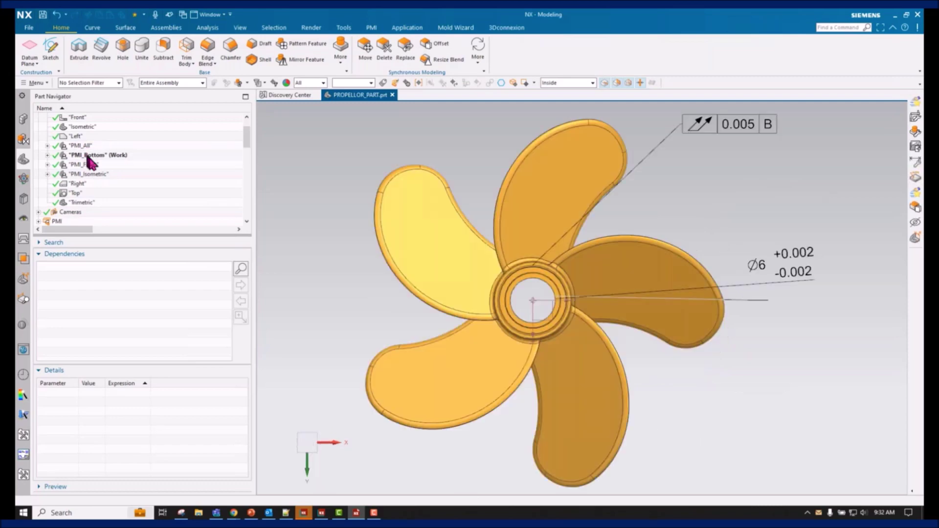
pyautogui.click(93, 166)
pyautogui.doubleClick(93, 166)
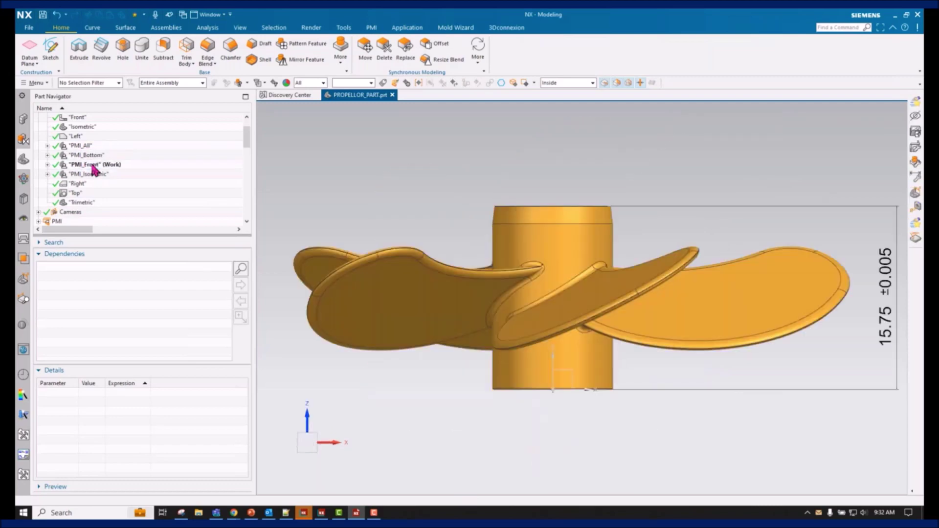
# Review the PMI_Isometric view, then restore PMI_All as the work view.
pyautogui.click(96, 176)
pyautogui.doubleClick(96, 176)
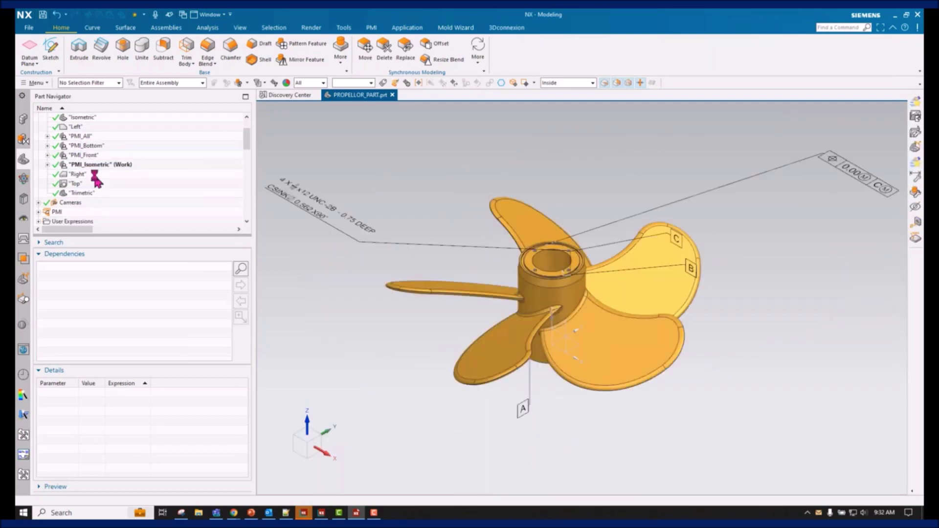
pyautogui.doubleClick(84, 137)
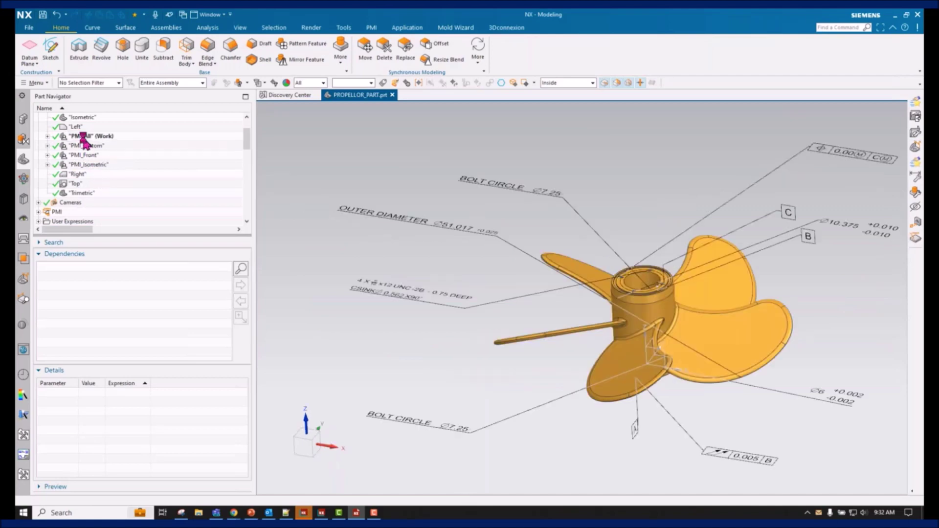
pyautogui.click(30, 28)
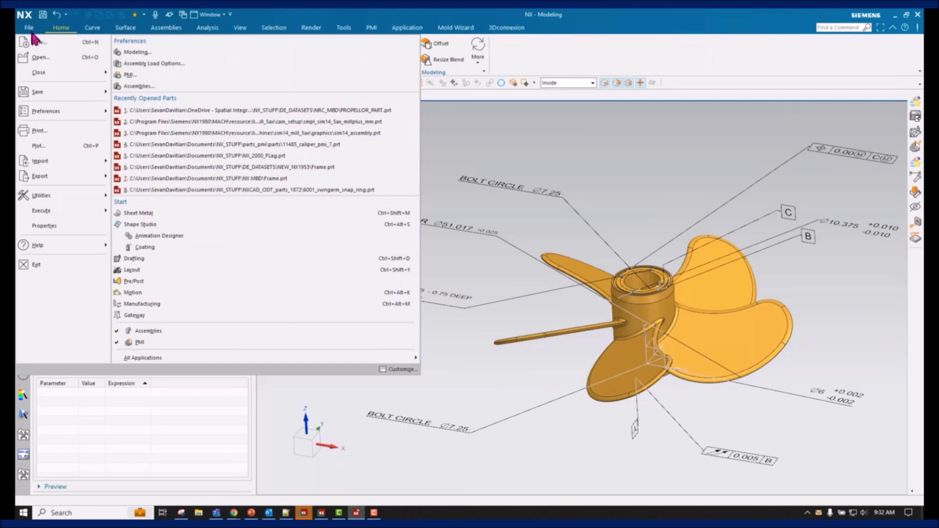
# Create PROPELLOR_PART_inspection_setup_1.prt from the Inspection tab's BS Rotary Machine Setup template.
pyautogui.click(63, 45)
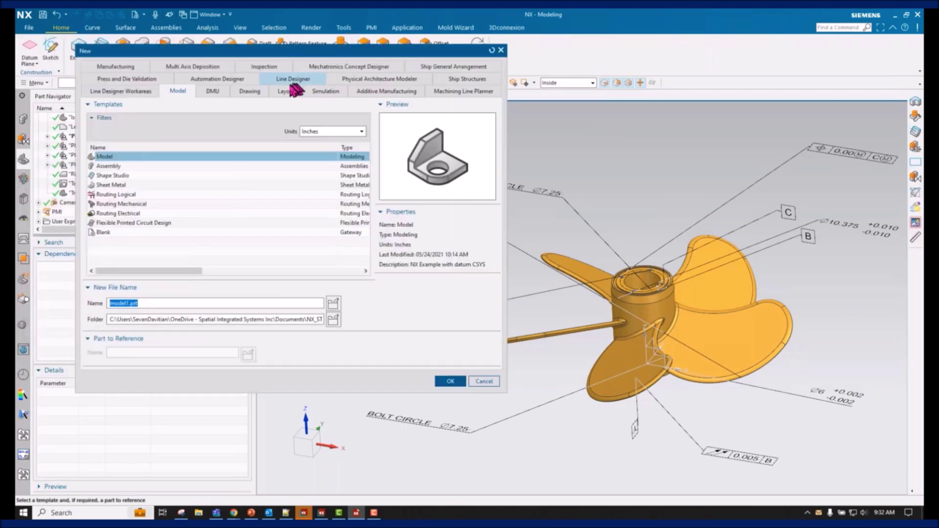
pyautogui.moveTo(356, 50); pyautogui.dragTo(567, 75)
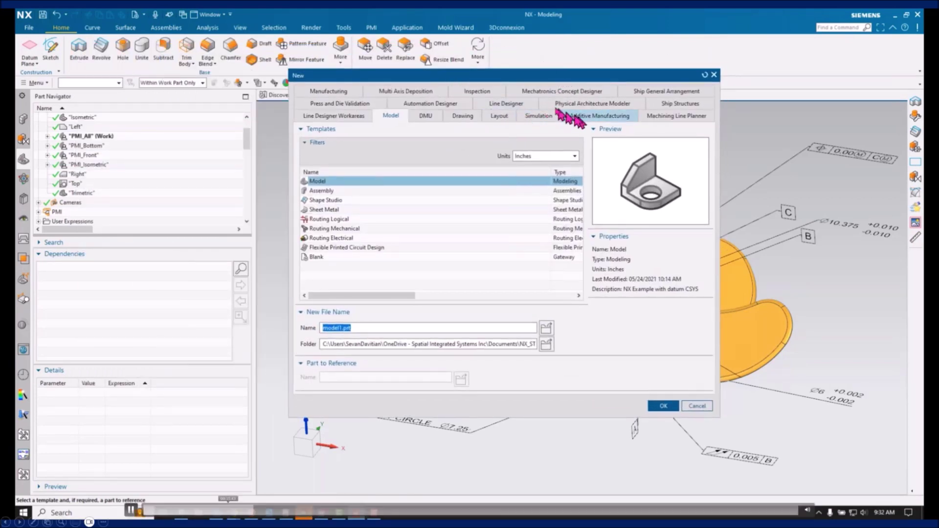
pyautogui.click(484, 92)
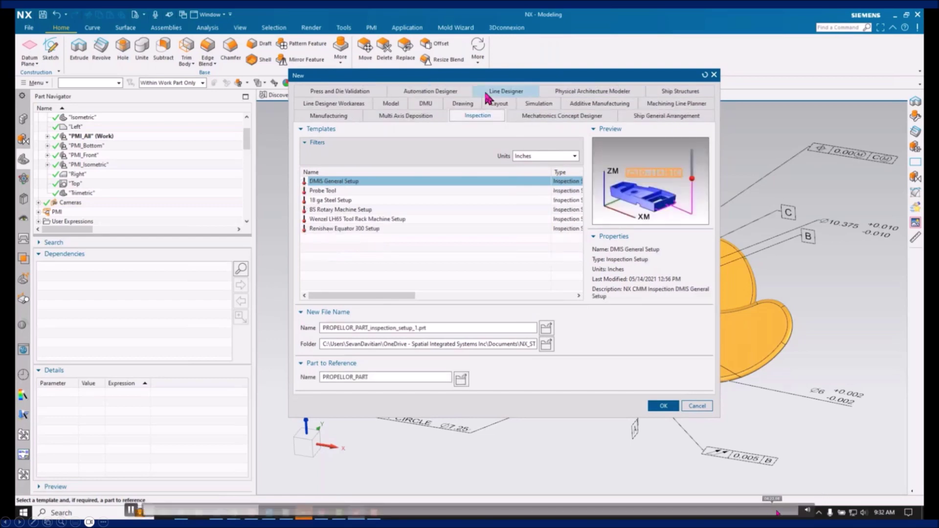
pyautogui.click(379, 209)
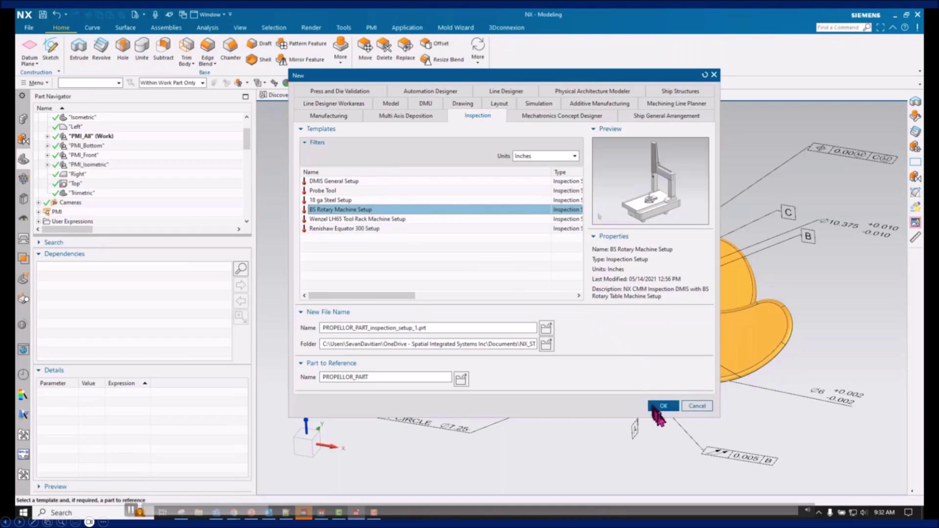
pyautogui.click(660, 407)
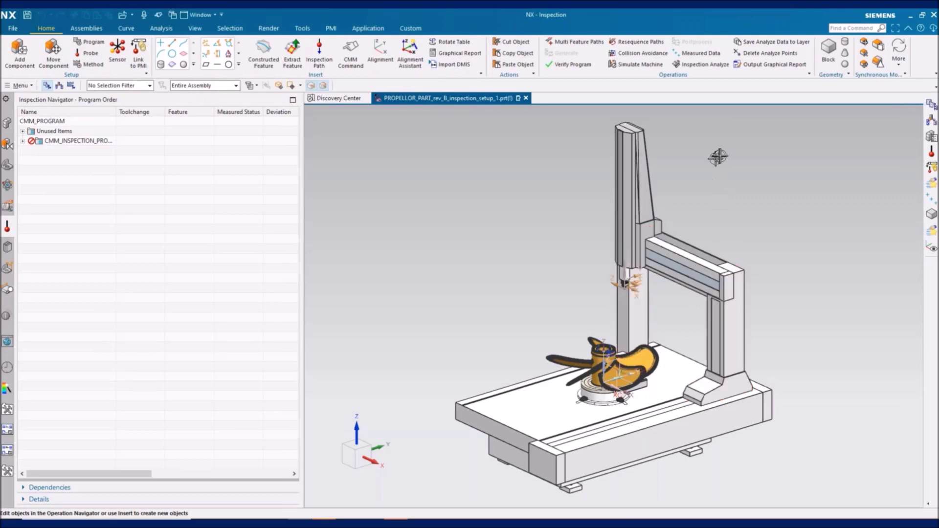
# Rotate the CMM view, briefly expand CMM_INSPECTION_PROGRAM, then show the Part Navigator's model history.
pyautogui.moveTo(796, 379); pyautogui.dragTo(814, 370, button='middle')
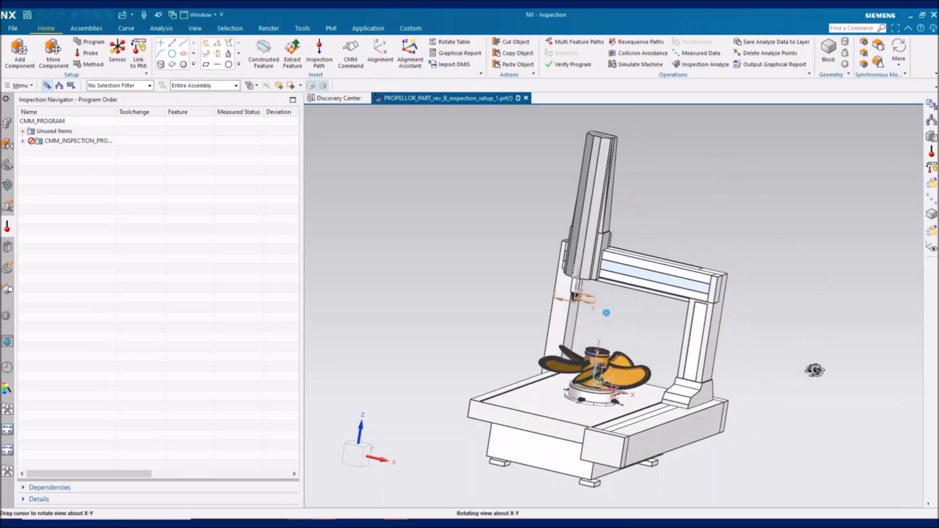
pyautogui.scroll(6, 587, 371)
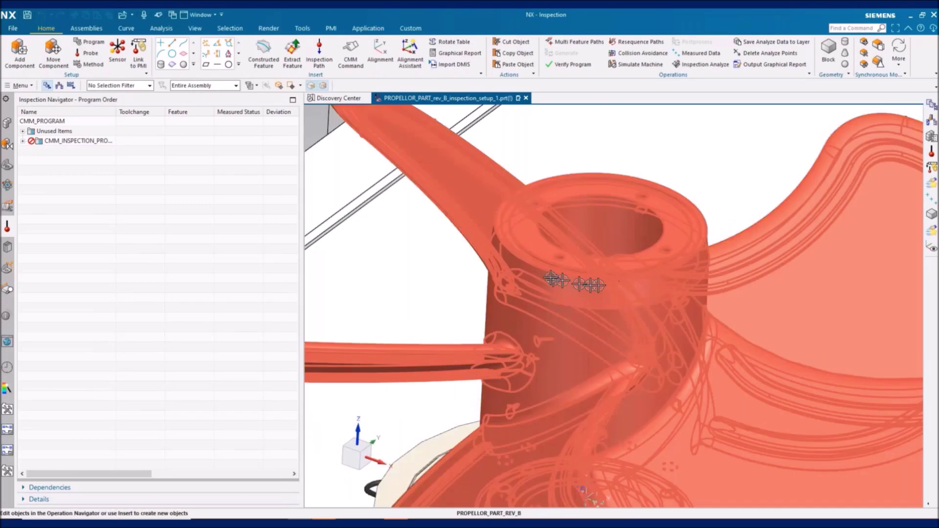
pyautogui.scroll(-6, 586, 283)
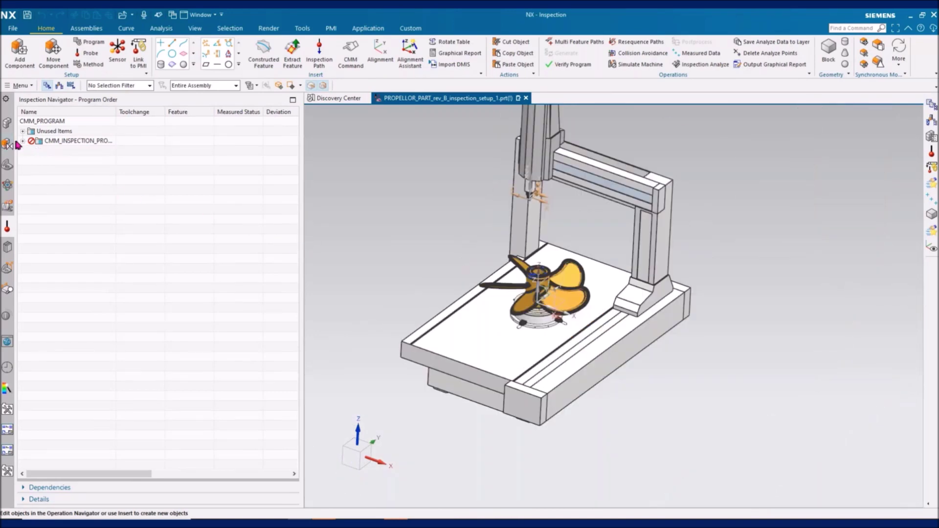
pyautogui.click(22, 140)
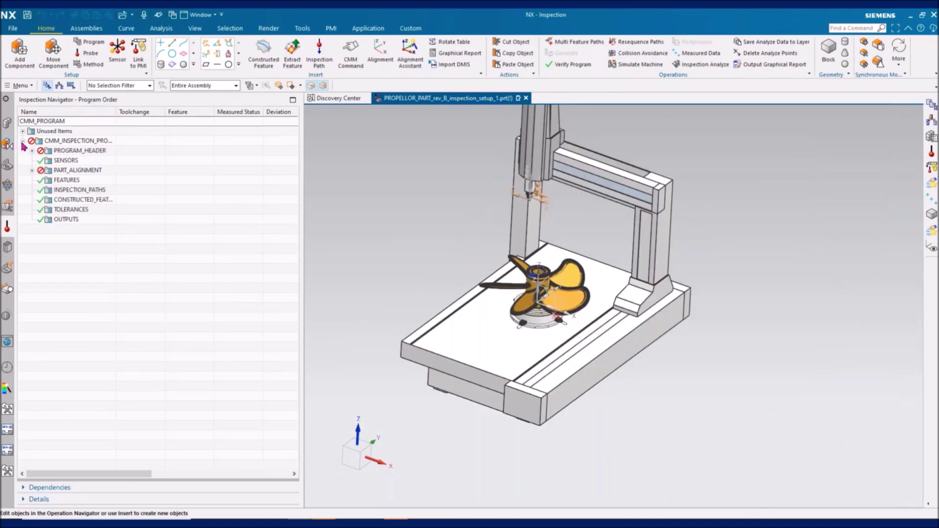
pyautogui.click(22, 141)
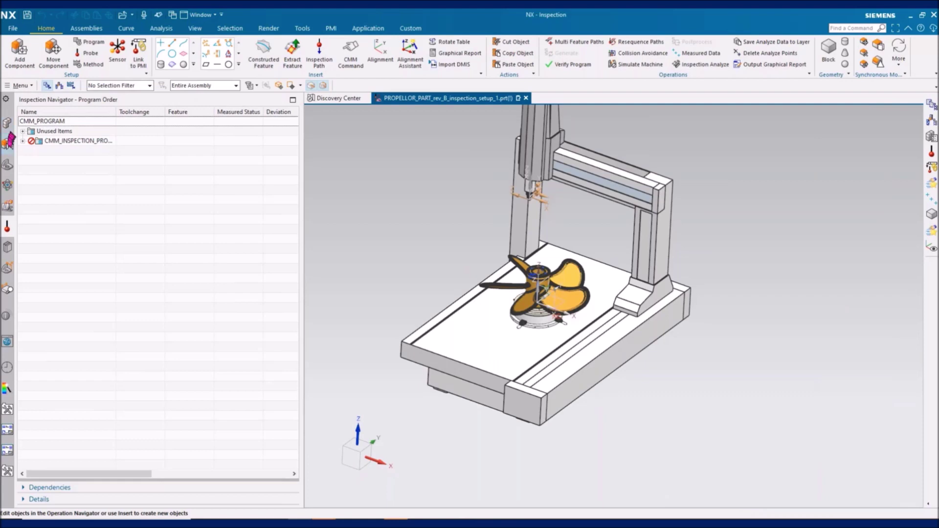
pyautogui.click(6, 165)
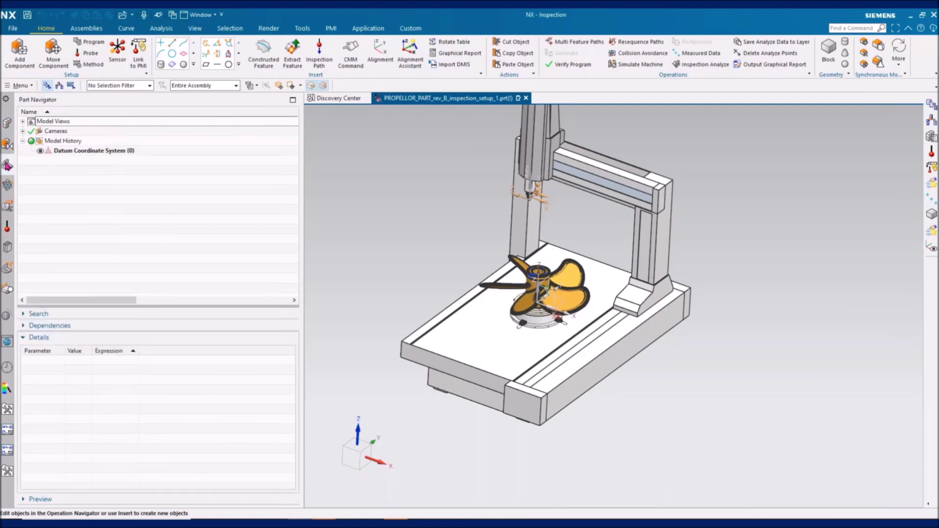
# Add a PMI assembly filter by model view name, including PMI_Bottom for the propeller component.
pyautogui.click(22, 121)
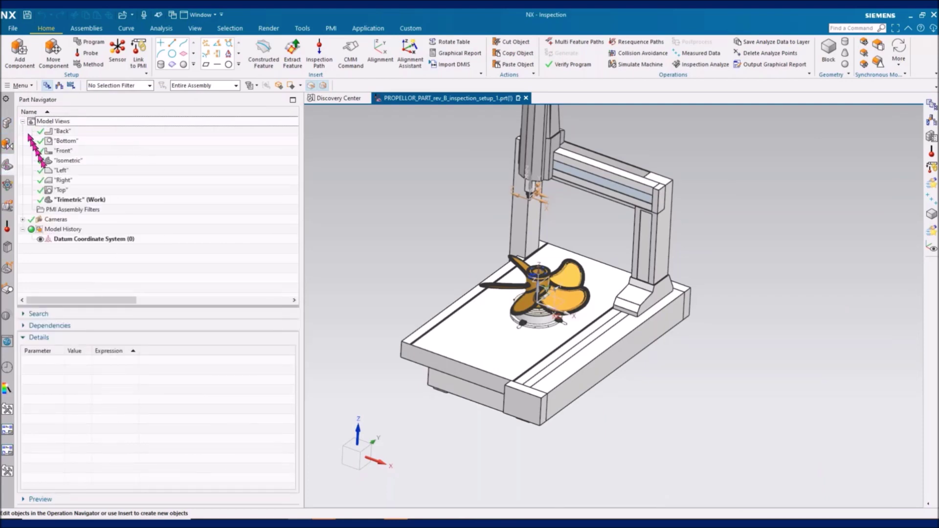
pyautogui.rightClick(69, 212)
pyautogui.moveTo(78, 218)
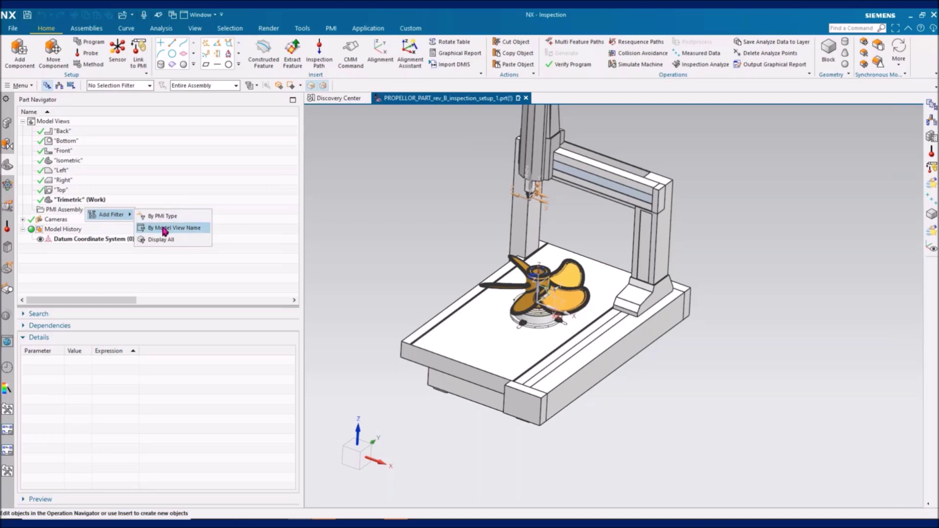
pyautogui.click(165, 228)
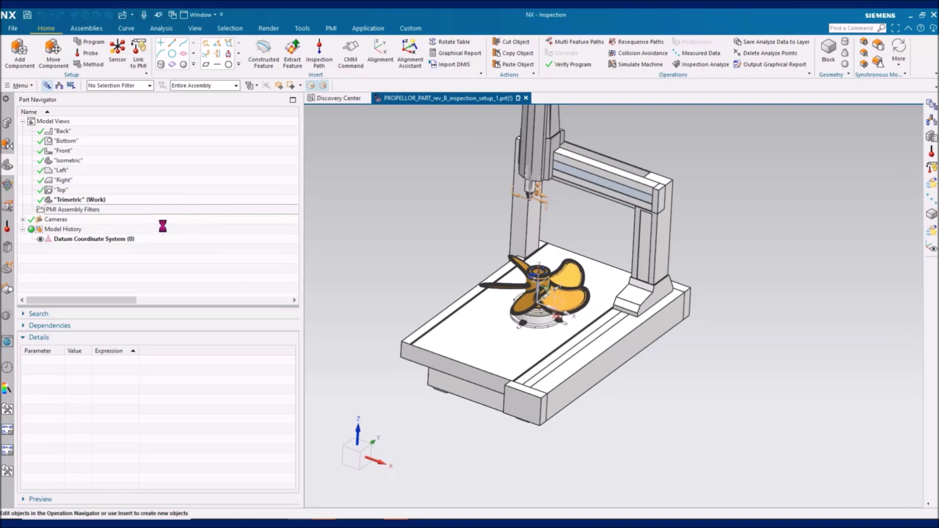
pyautogui.click(38, 147)
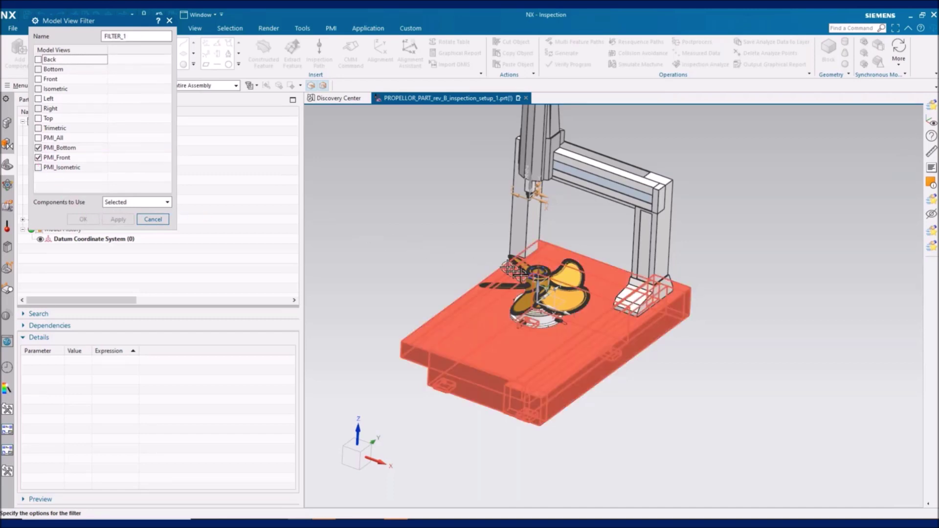
pyautogui.click(528, 277)
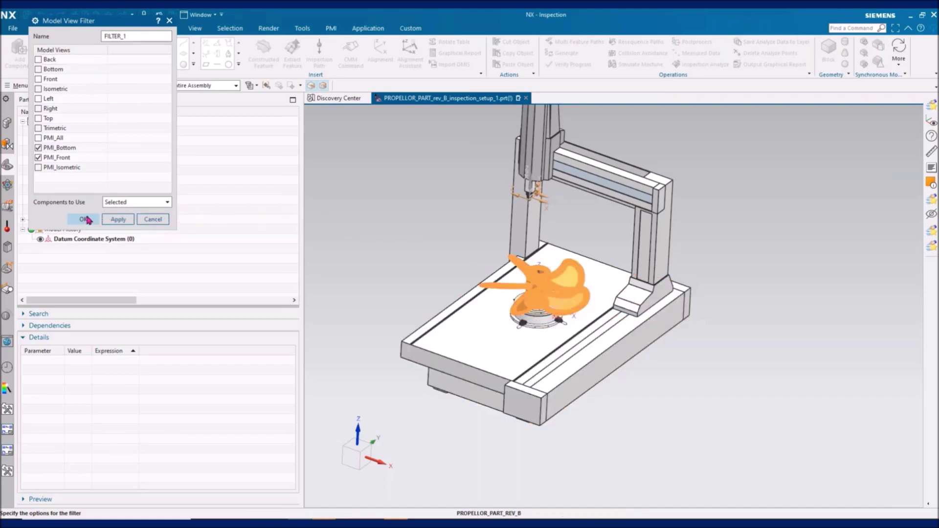
pyautogui.click(84, 219)
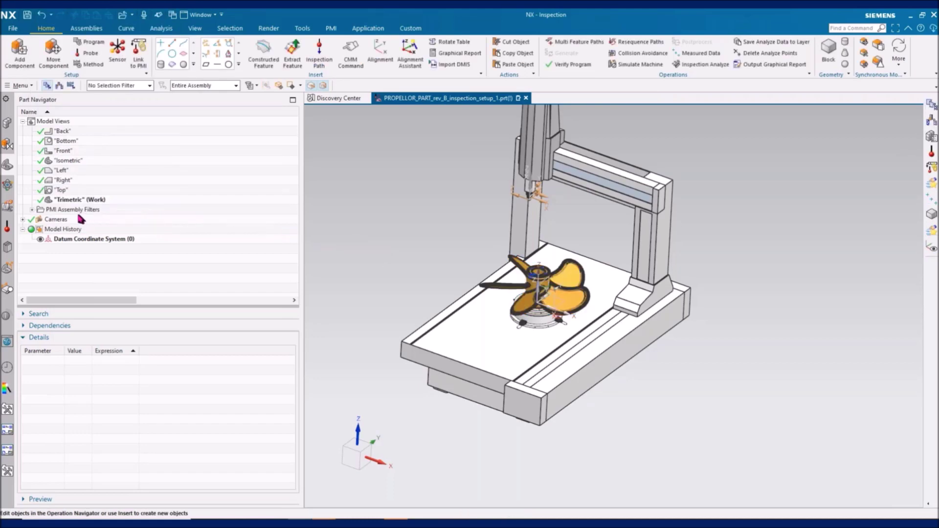
# Apply FILTER_1 to the Top model view and make Top the work view.
pyautogui.click(33, 210)
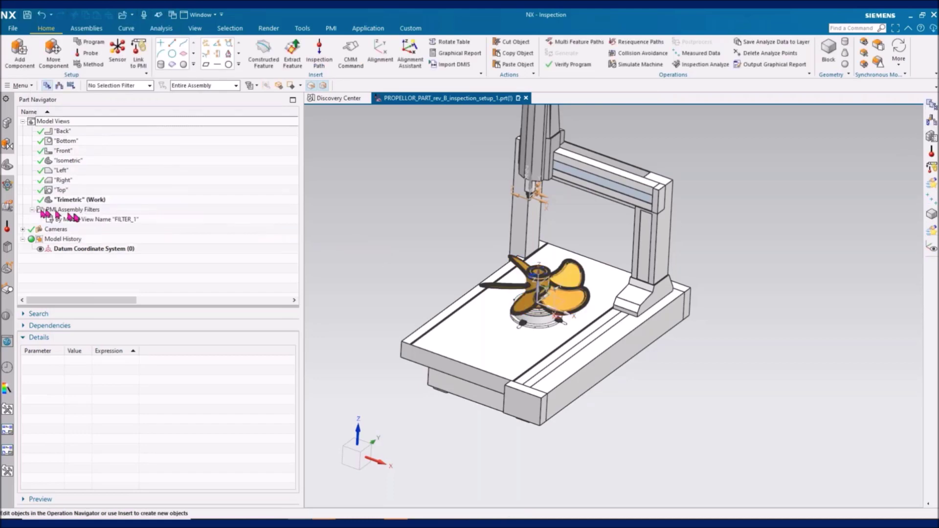
pyautogui.click(76, 220)
pyautogui.rightClick(78, 220)
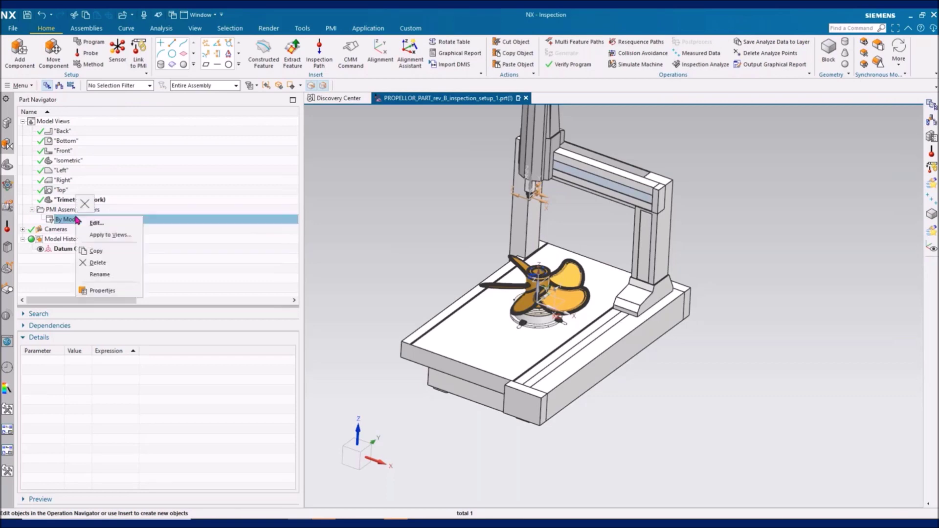
pyautogui.click(98, 234)
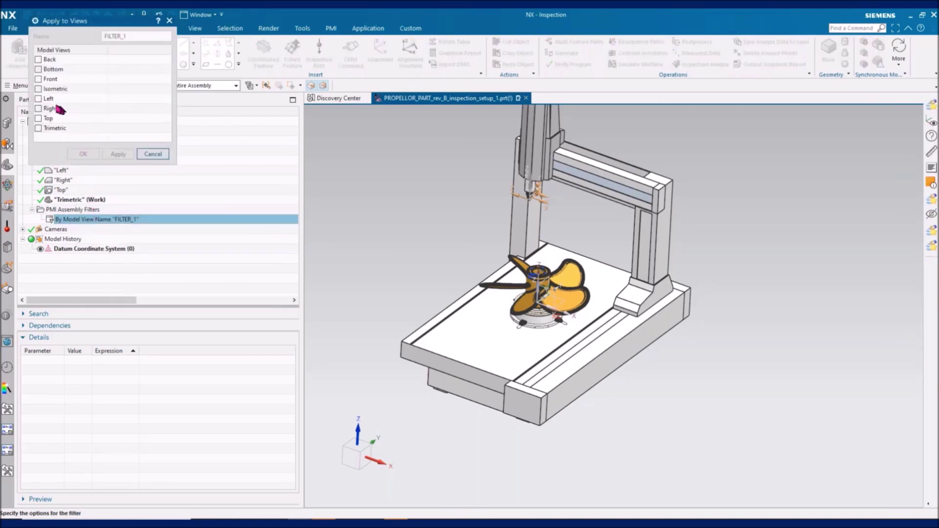
pyautogui.click(48, 120)
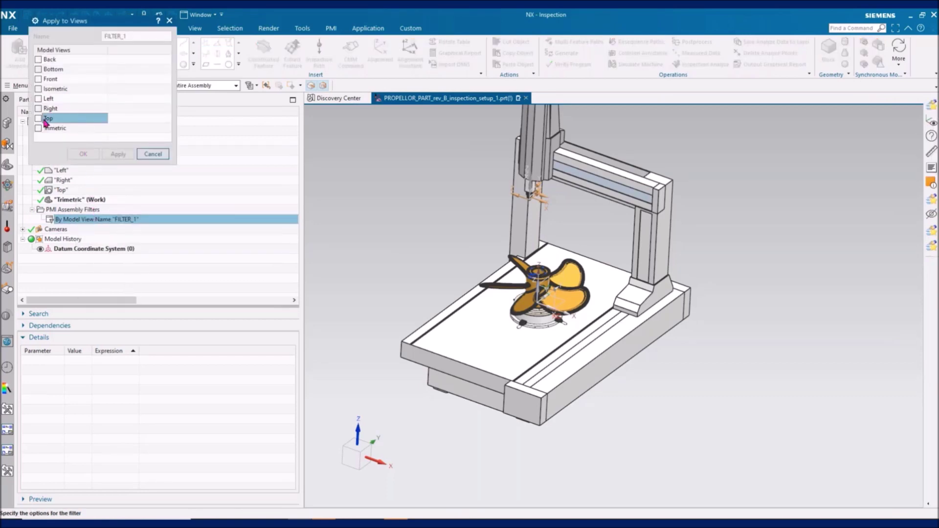
pyautogui.click(39, 118)
pyautogui.click(118, 154)
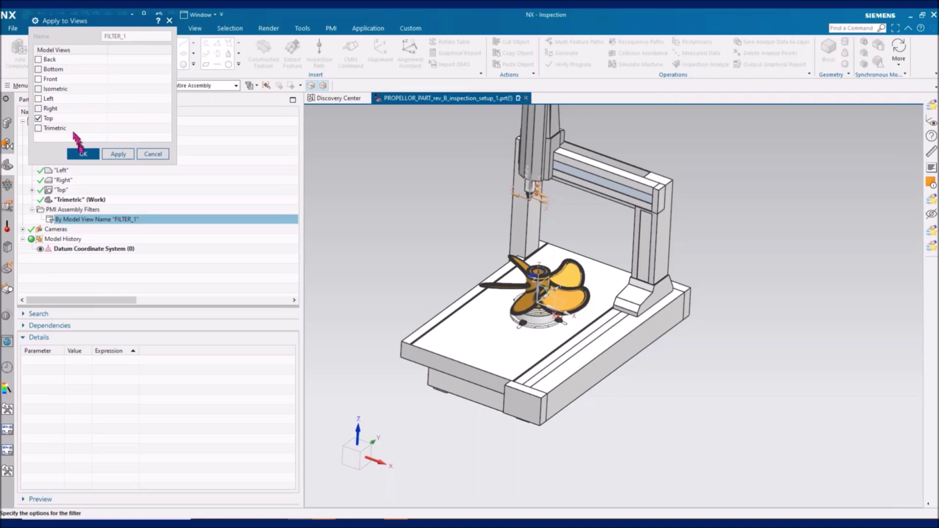
pyautogui.click(83, 153)
pyautogui.doubleClick(64, 191)
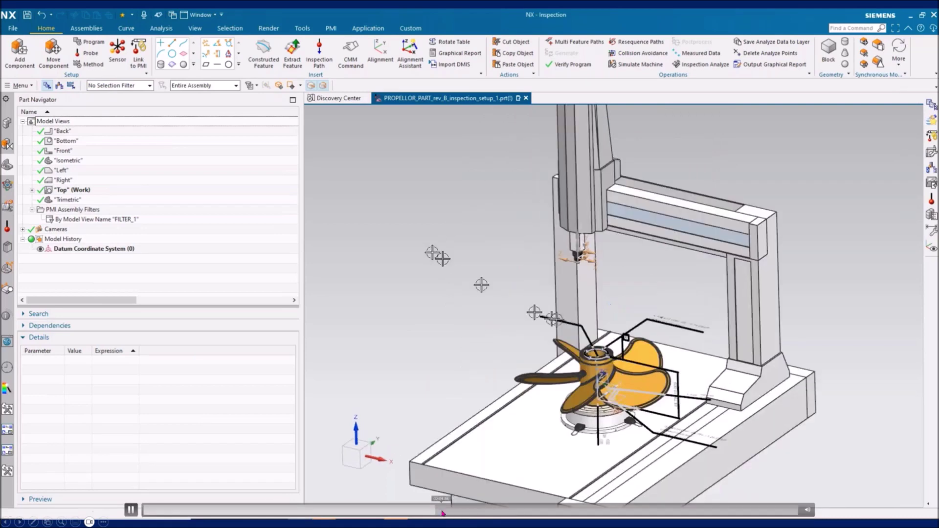
# Run Link to PMI with Create Paths set to Yes, then dismiss the linking report.
pyautogui.click(139, 58)
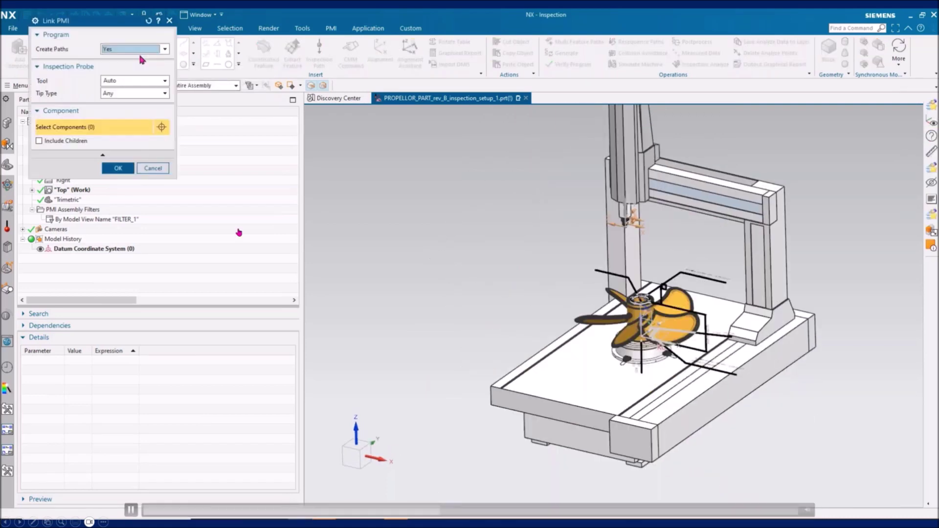
pyautogui.click(113, 168)
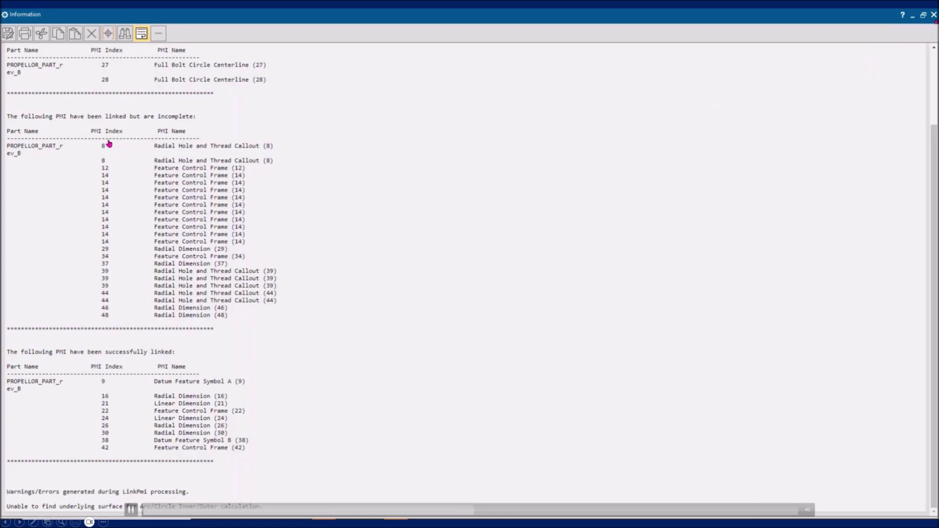
pyautogui.press('Escape')
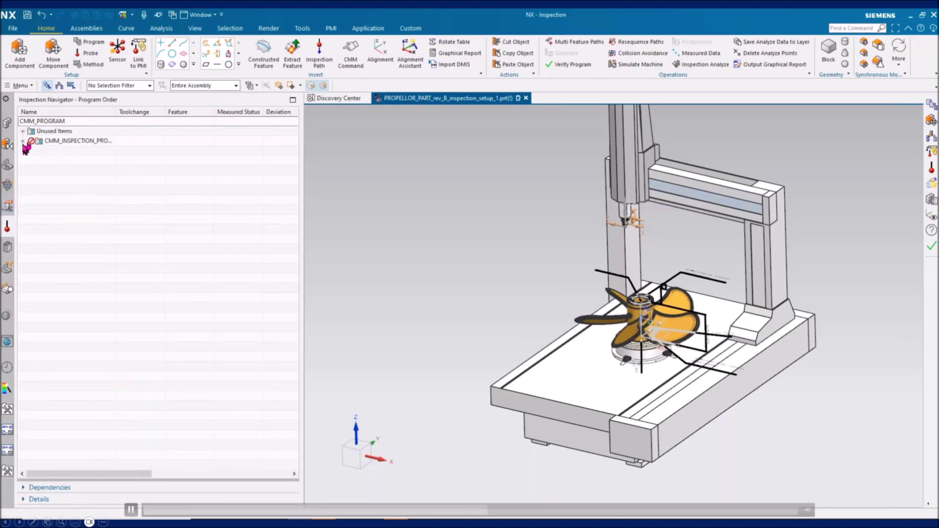
# Generate the inspection paths for CMM_INSPECTION_PROGRAM.
pyautogui.click(23, 140)
pyautogui.rightClick(64, 142)
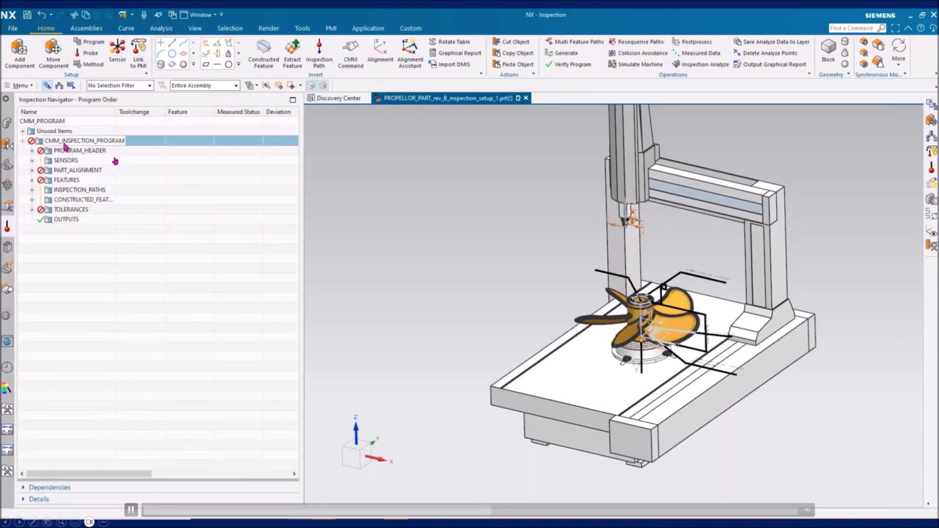
pyautogui.click(92, 212)
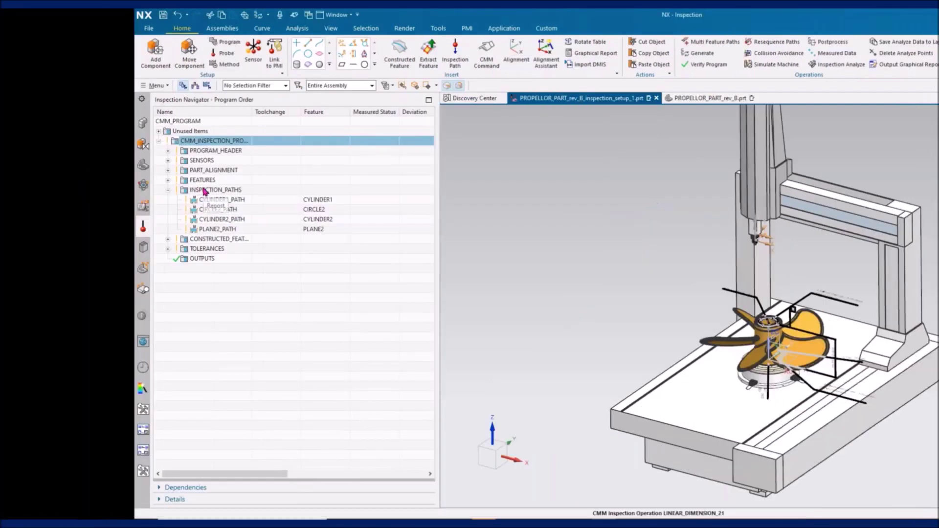
# Launch machine simulation for the INSPECTION_PATHS group.
pyautogui.click(206, 191)
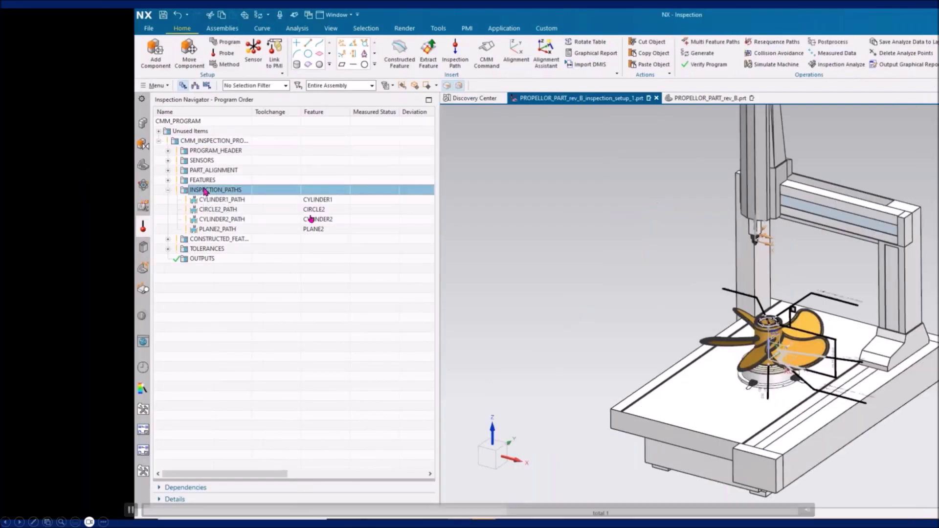
pyautogui.rightClick(206, 191)
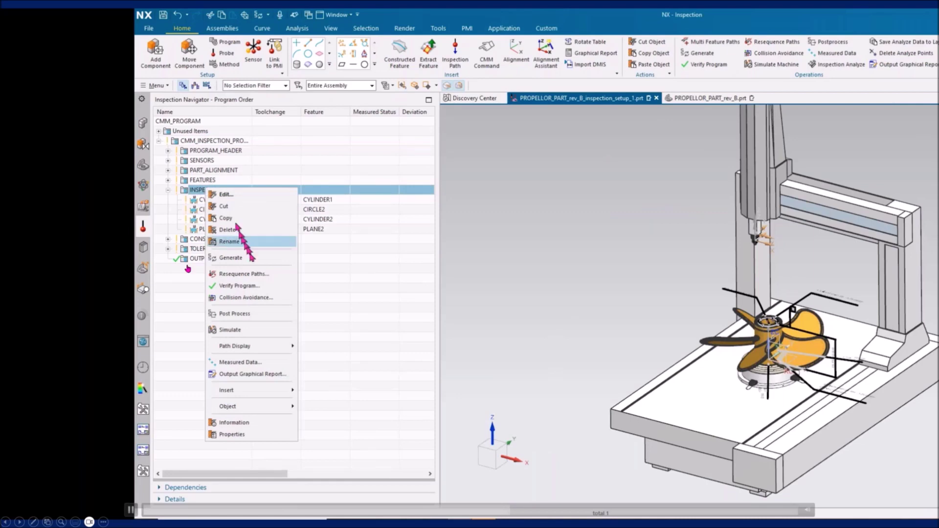
pyautogui.click(245, 330)
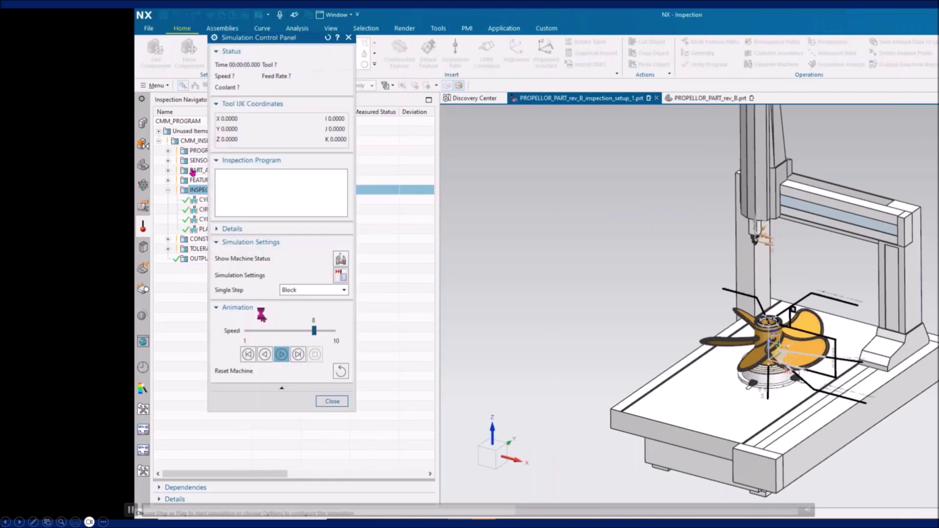
# Enable collision checking with HEAD_A–PART and PORTAL–PART pairs at 0.04 clearance, then start playback.
pyautogui.click(341, 275)
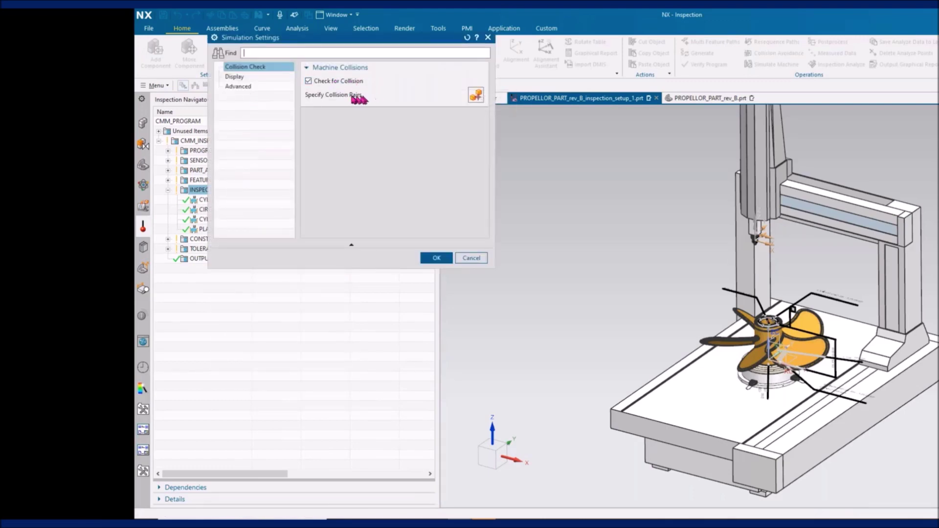
pyautogui.click(476, 96)
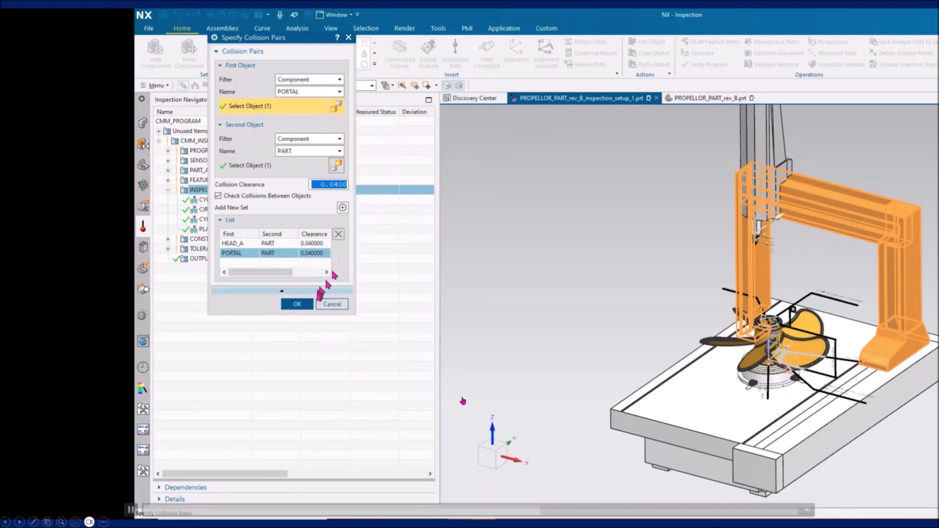
pyautogui.click(297, 304)
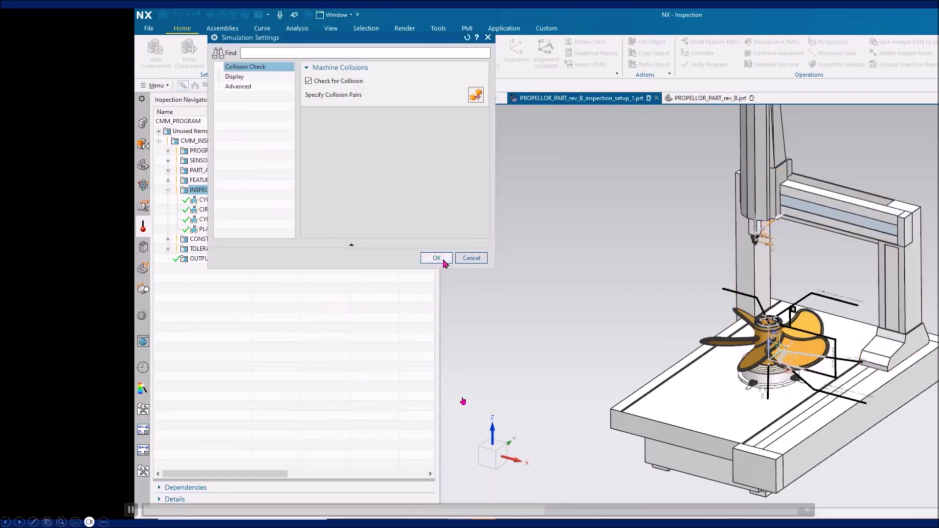
pyautogui.click(444, 260)
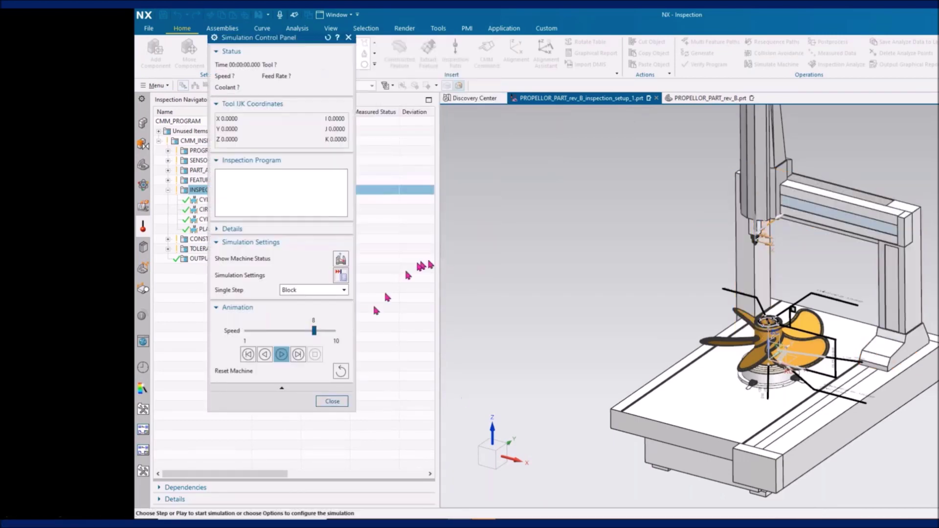
pyautogui.click(283, 356)
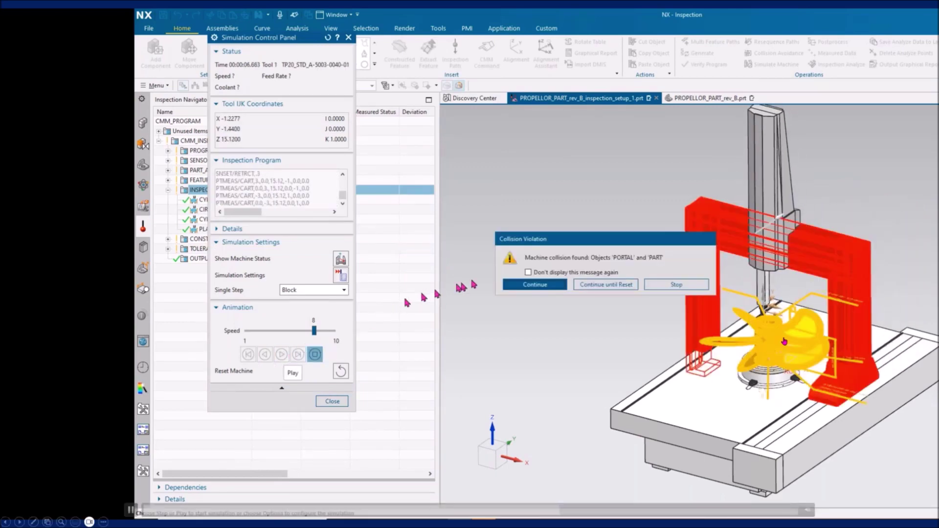
# Continue past the PORTAL–PART collision, stop at the X-axis limit violation, and close the simulation.
pyautogui.moveTo(602, 188); pyautogui.dragTo(615, 229, button='middle')
pyautogui.click(600, 284)
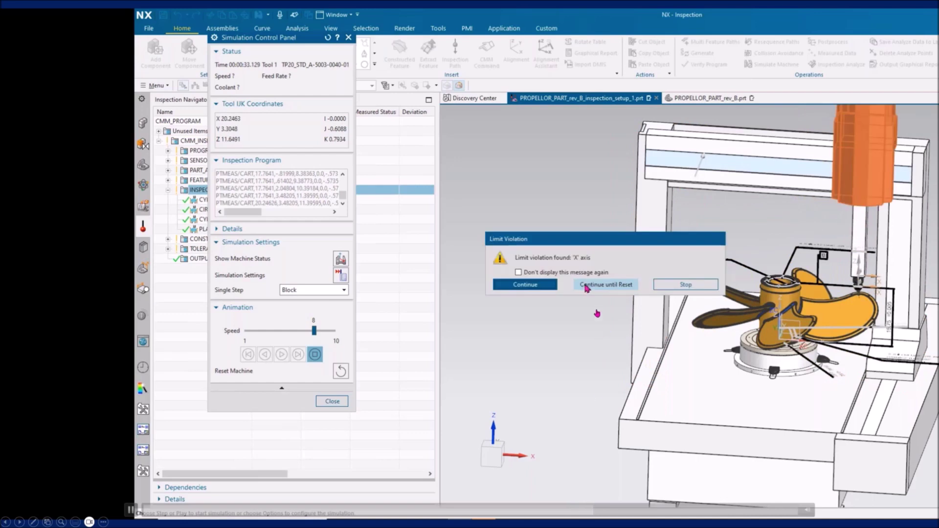
pyautogui.click(685, 284)
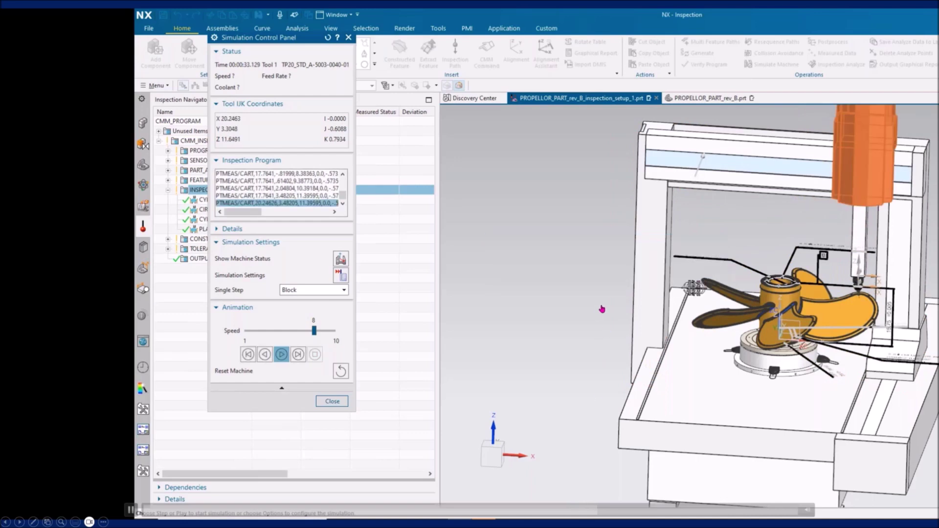
pyautogui.click(332, 402)
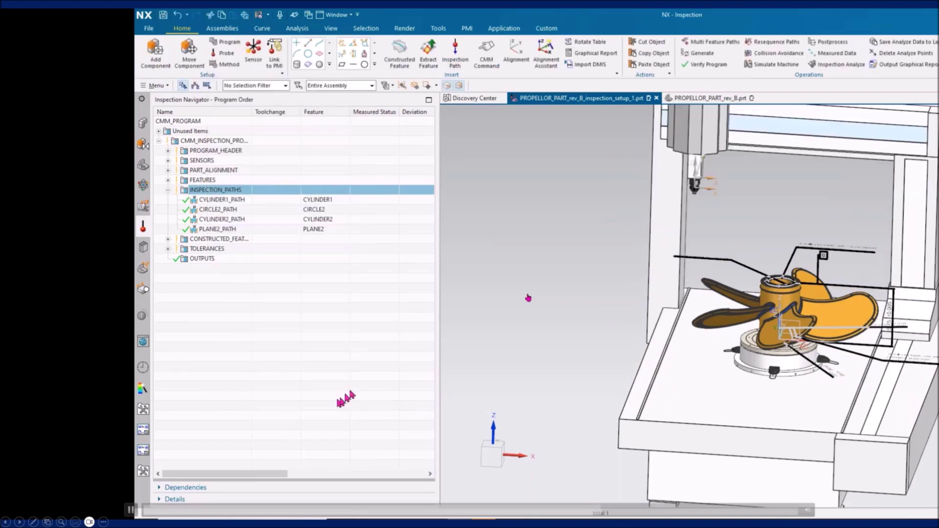
pyautogui.click(143, 124)
# Rotate the PROPELLOR_PART_rev_B component on the rotary table and rerun the simulation.
pyautogui.click(222, 142)
pyautogui.rightClick(223, 142)
pyautogui.click(262, 251)
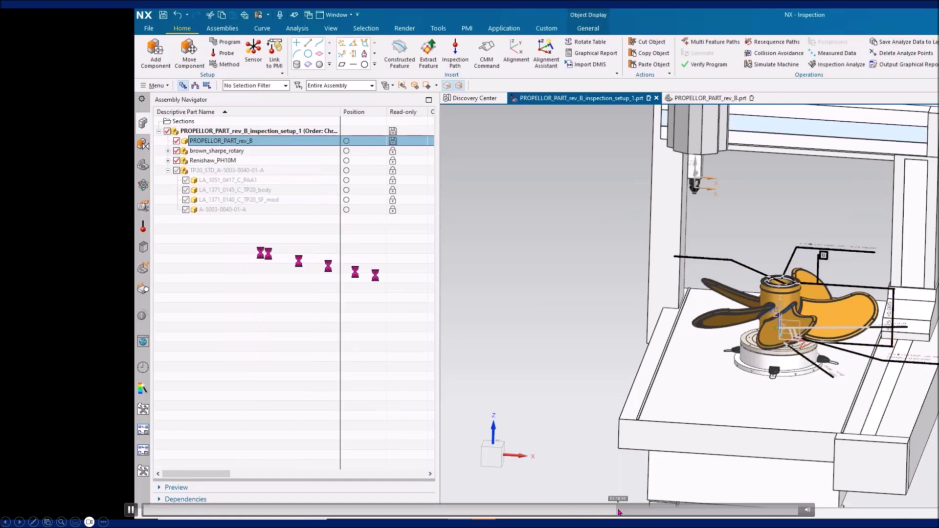
pyautogui.press('space')
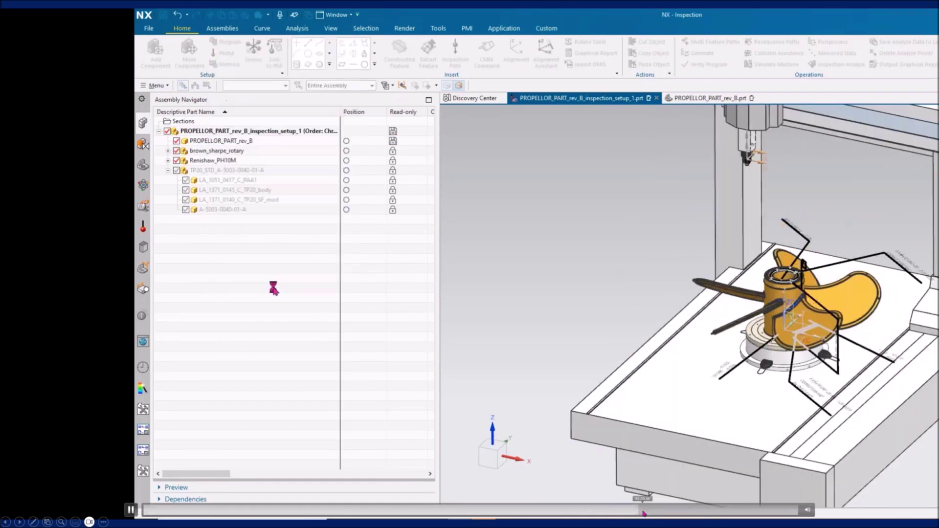
pyautogui.press('space')
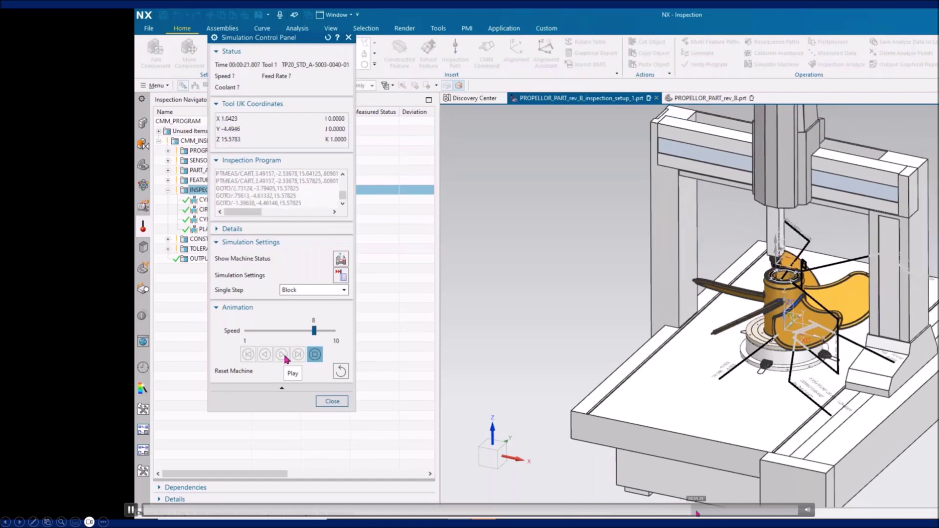
# Replay the INSPECTION_PATHS simulation from the start so the probe runs through the program.
pyautogui.press('space')
pyautogui.press('space')
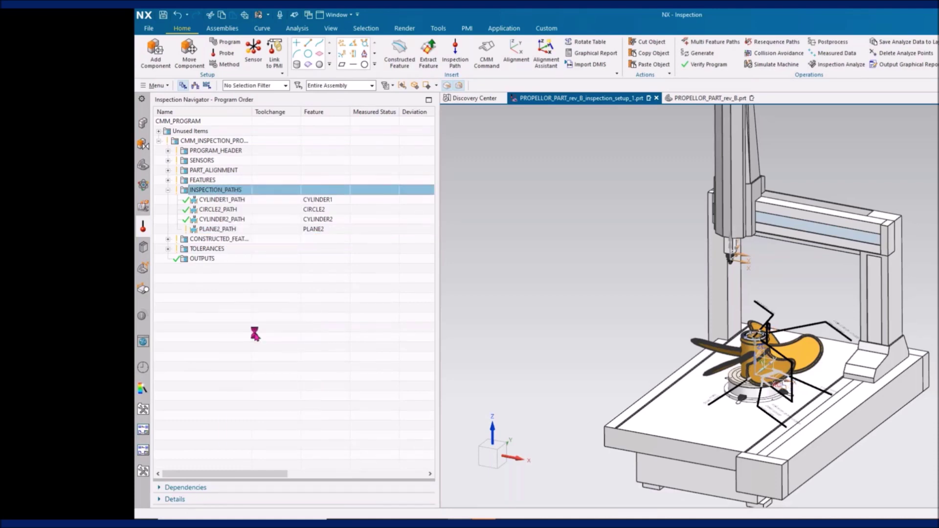
pyautogui.click(282, 354)
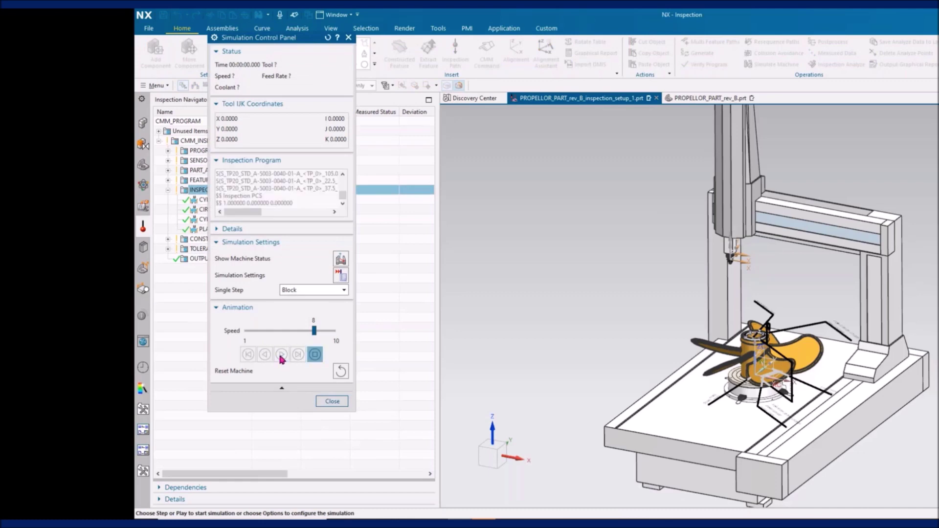